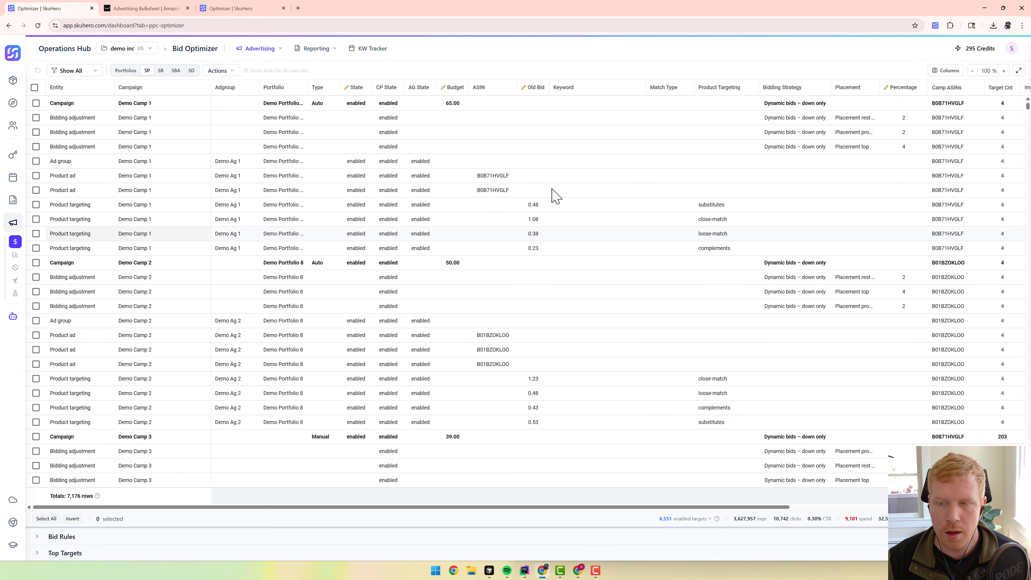
# - Expand the bid rules, check the available rule profiles, and run the Starter Rules on the campaign data
pyautogui.click(191, 71)
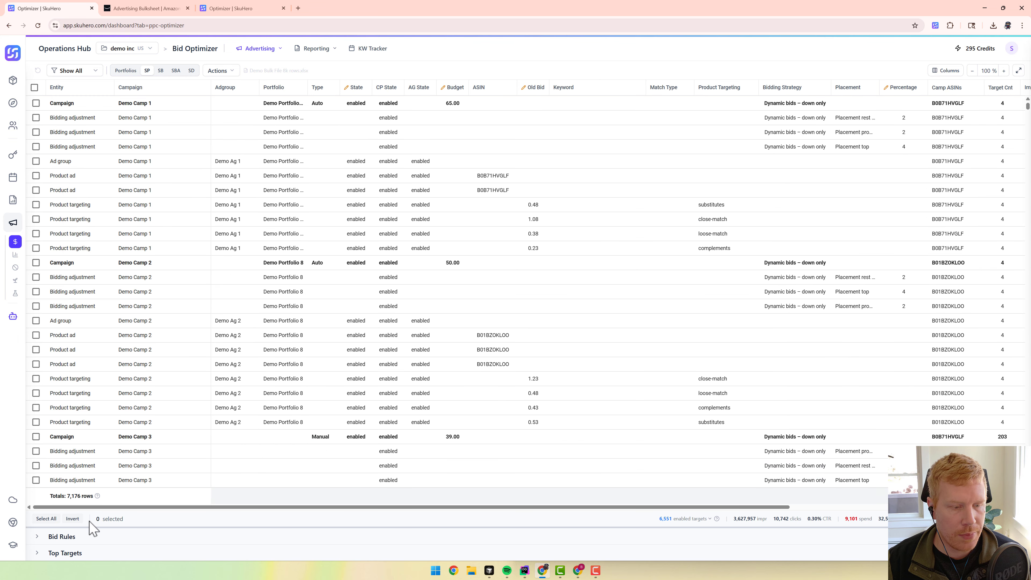
pyautogui.click(37, 537)
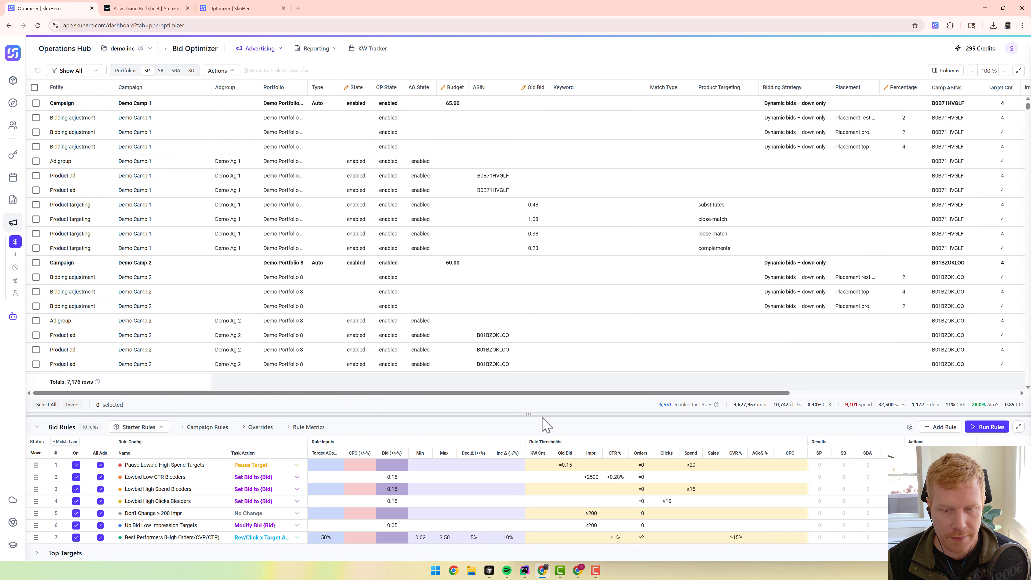
pyautogui.moveTo(523, 338); pyautogui.dragTo(521, 288)
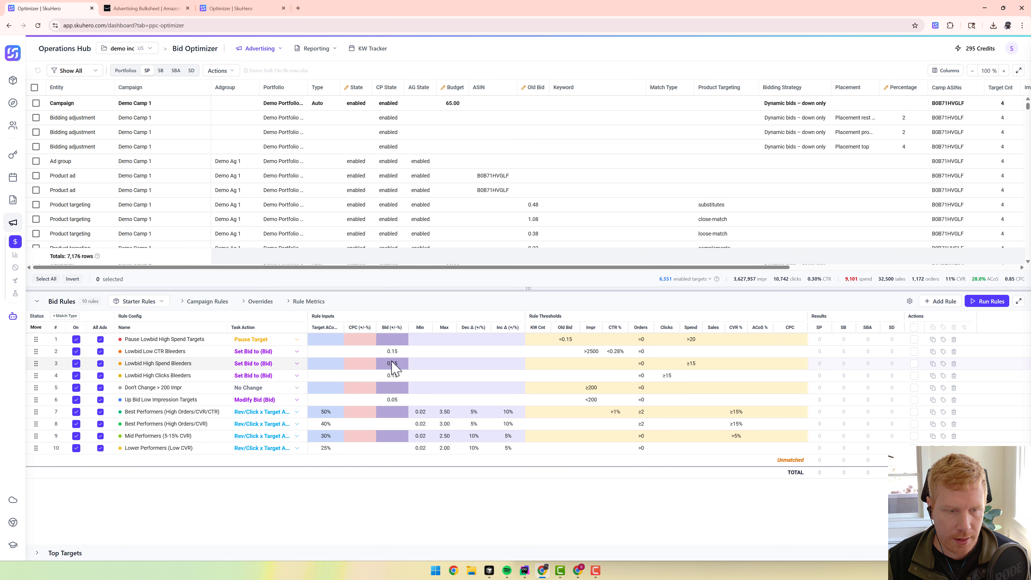
pyautogui.click(161, 302)
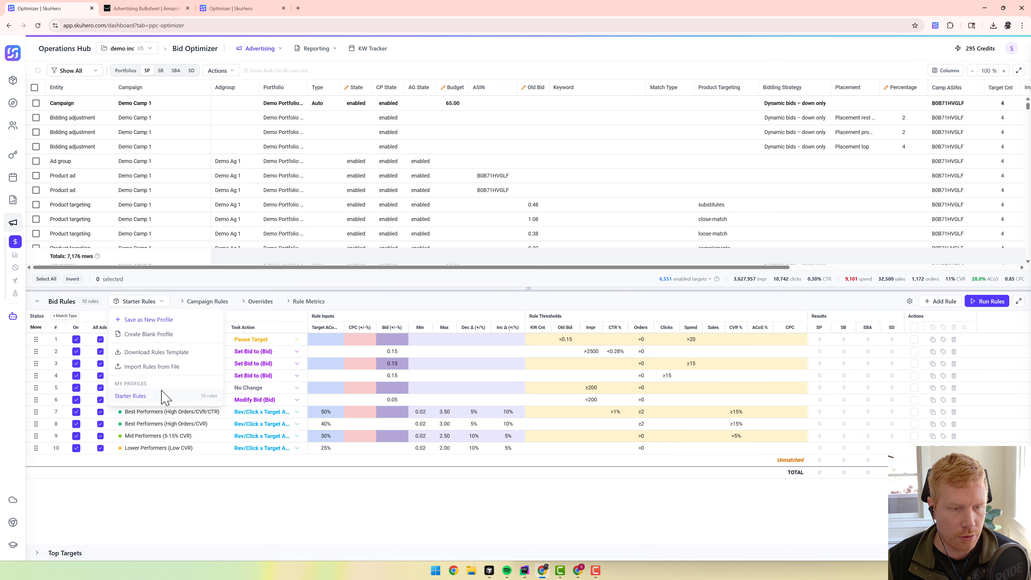
pyautogui.click(422, 311)
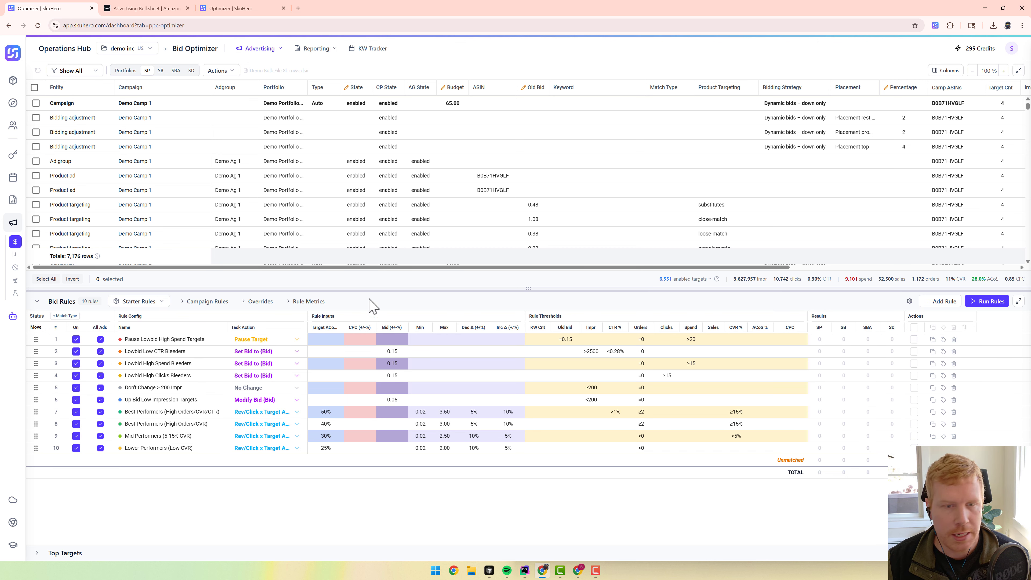
pyautogui.click(983, 303)
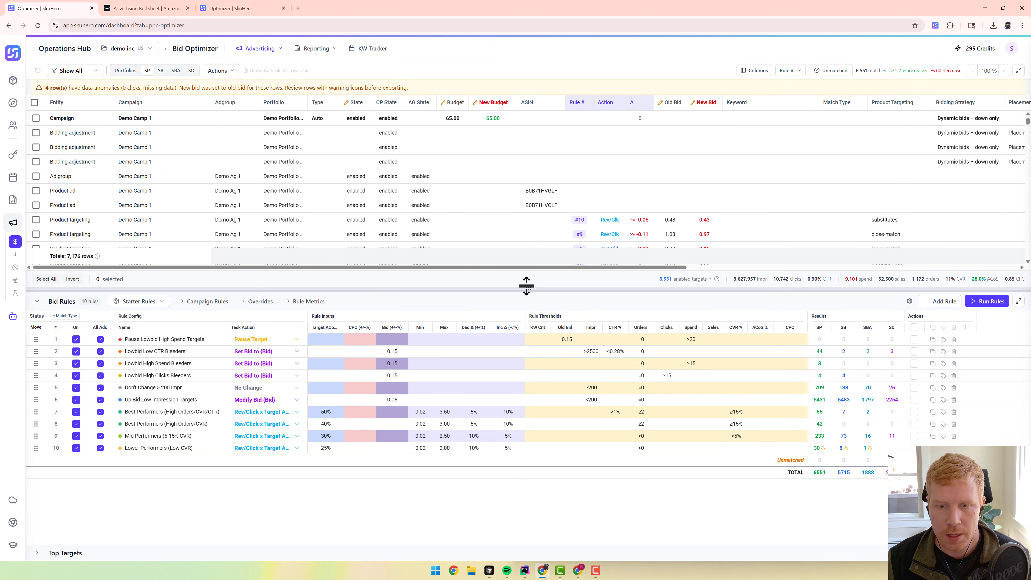
# - Review the new bids beside the rule thresholds and check the task actions available for the Lowbid Low CTR Bleeders rule
pyautogui.moveTo(528, 288); pyautogui.dragTo(538, 366)
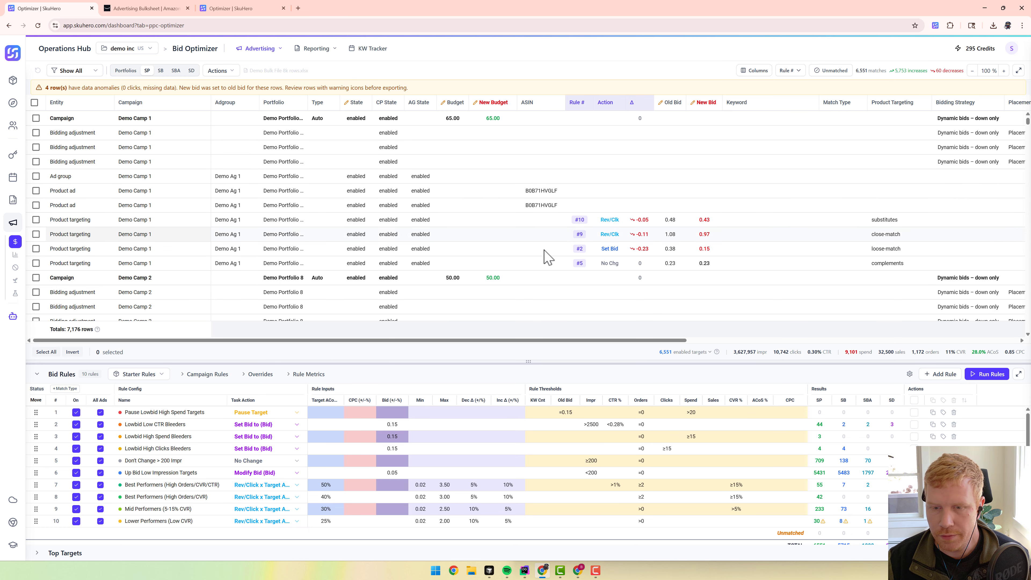
pyautogui.moveTo(499, 345); pyautogui.dragTo(701, 341)
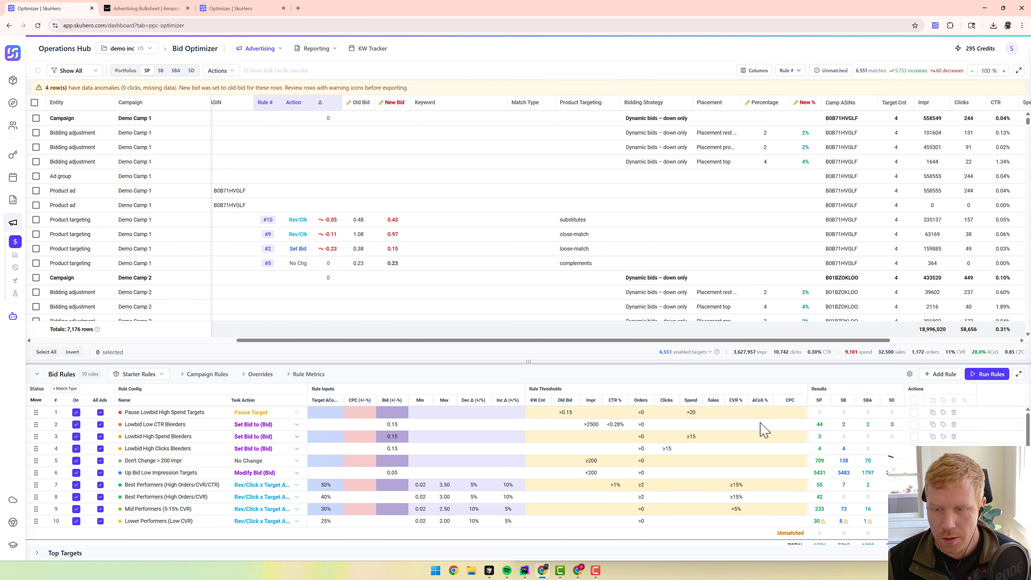
pyautogui.moveTo(528, 360); pyautogui.dragTo(527, 330)
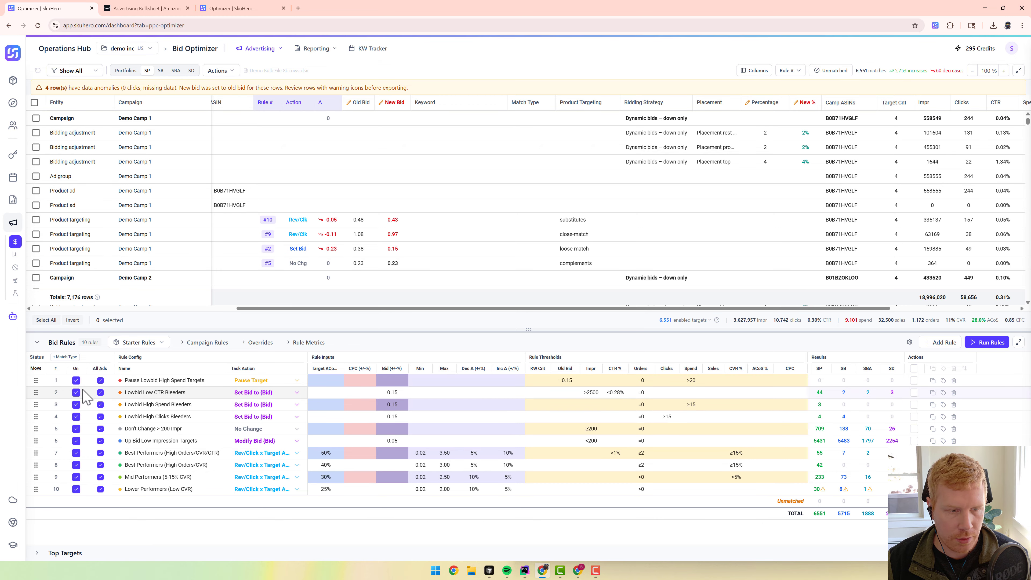
pyautogui.click(296, 393)
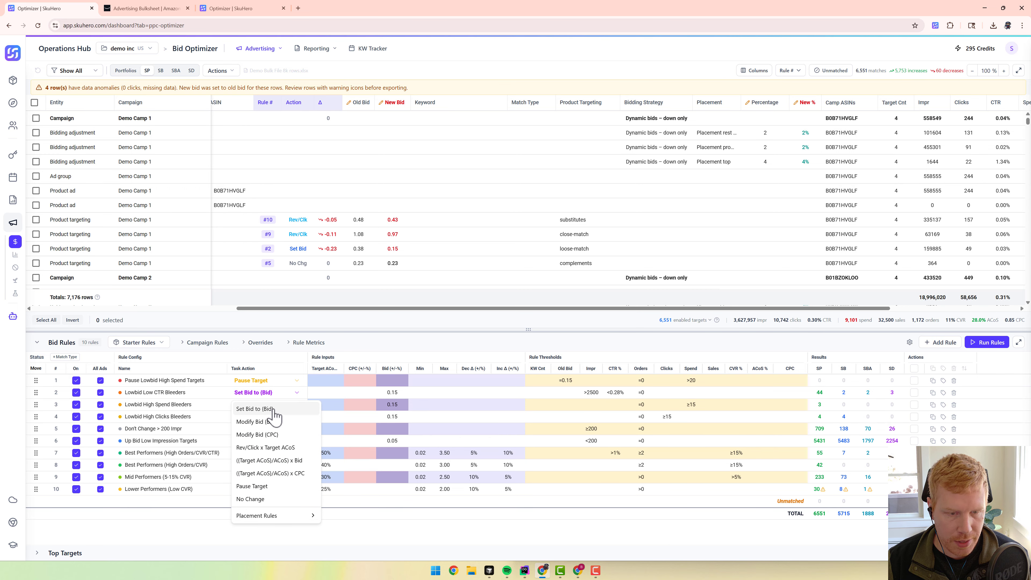
pyautogui.click(294, 393)
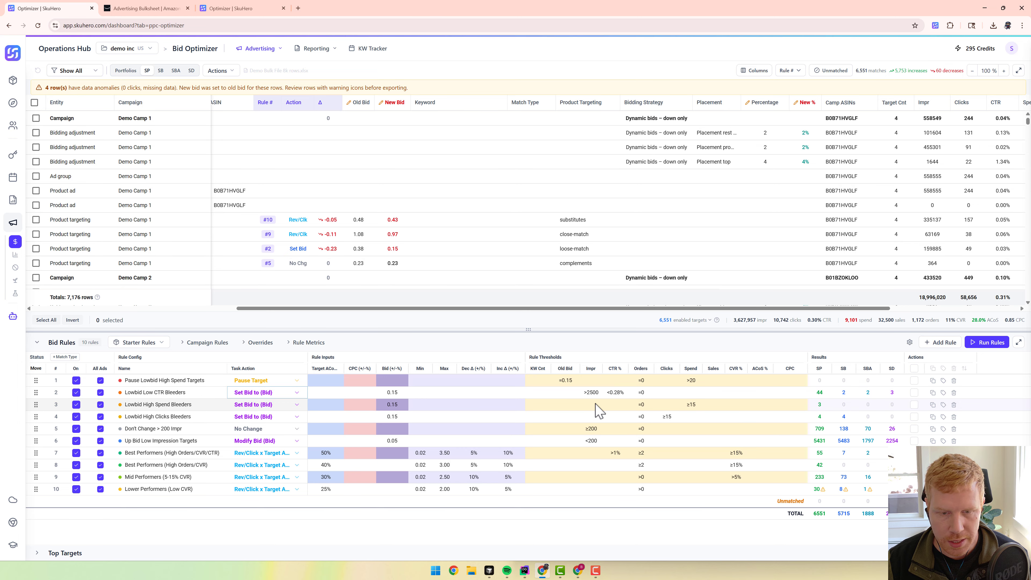
# - Filter the table to targets matched by rule 2 and review their bid changes
pyautogui.click(789, 71)
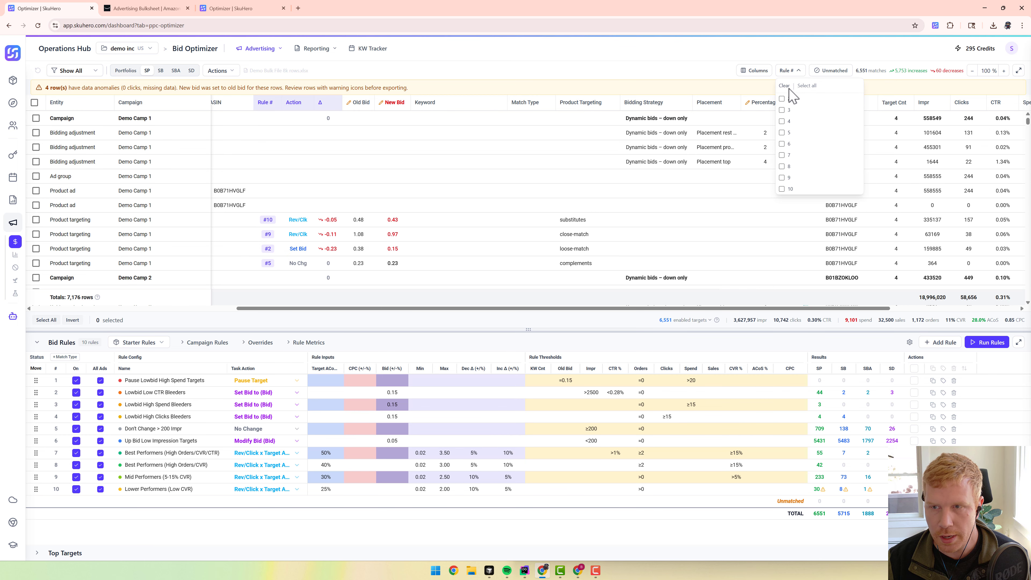
pyautogui.click(782, 99)
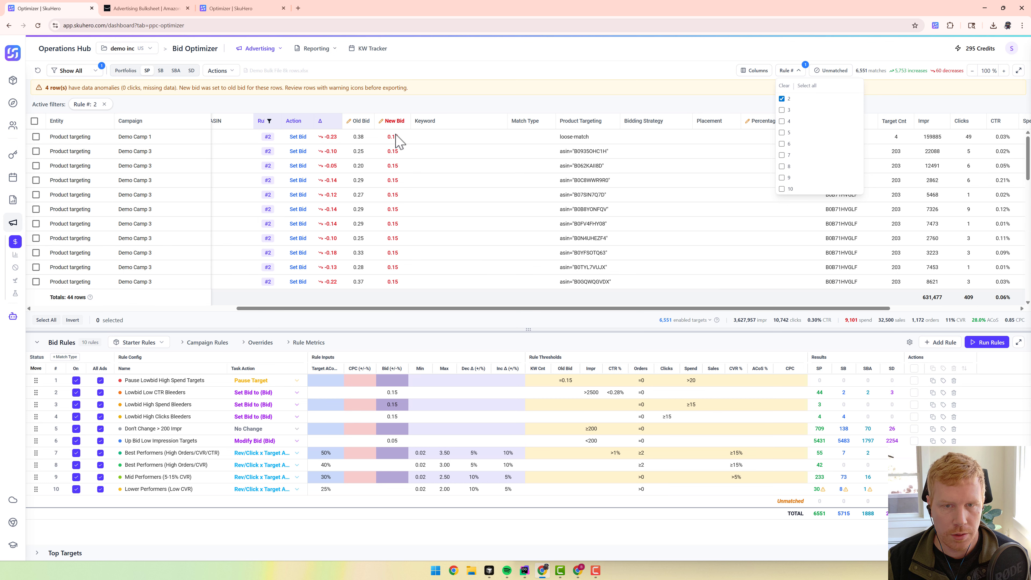
pyautogui.click(420, 107)
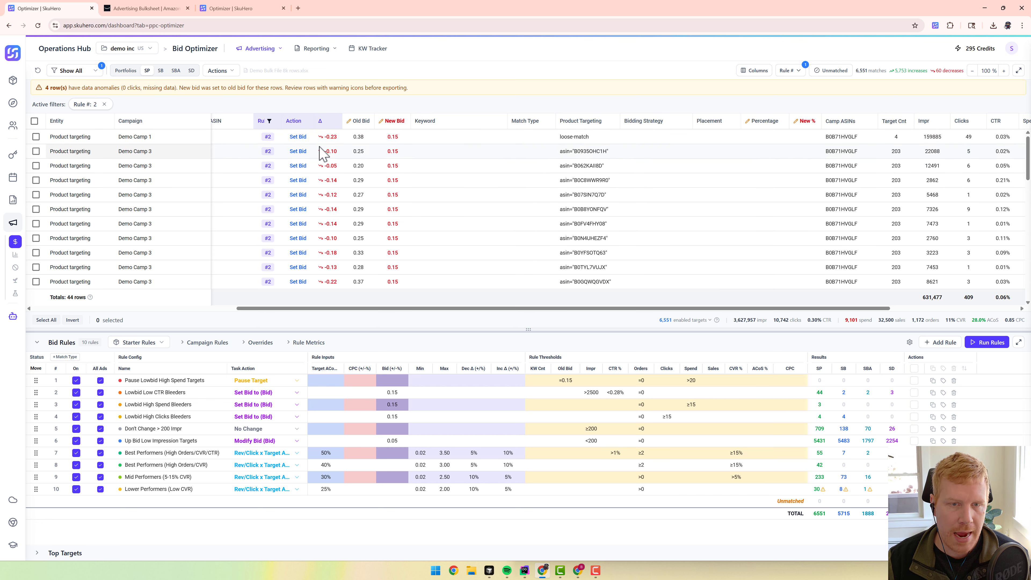
pyautogui.moveTo(513, 308); pyautogui.dragTo(478, 309)
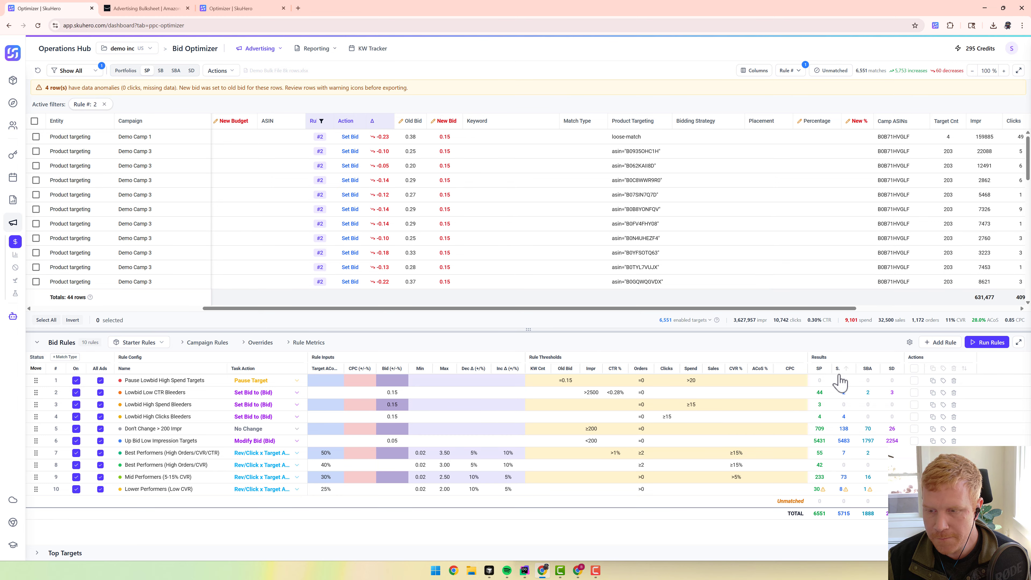
pyautogui.moveTo(824, 492)
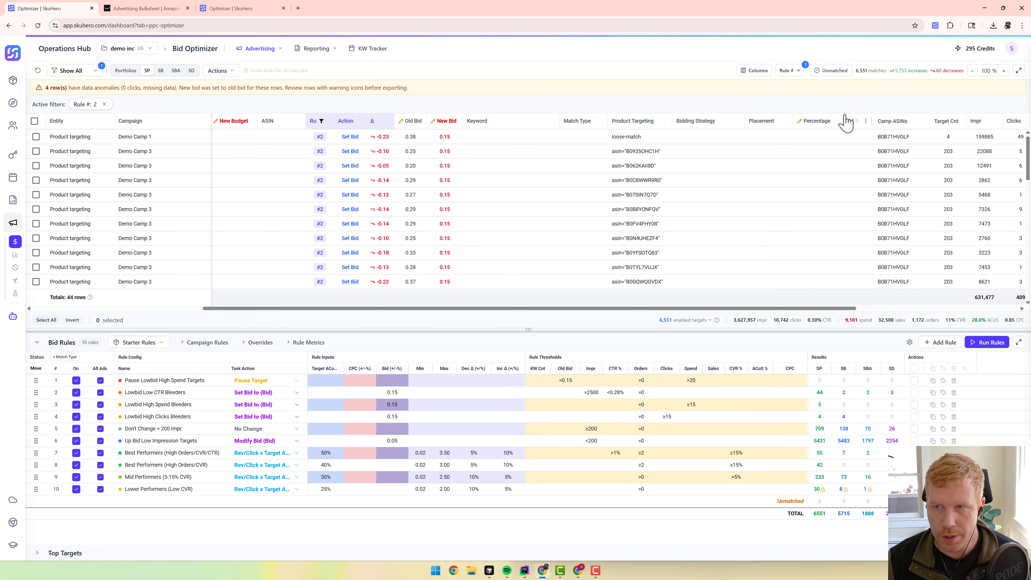
# - Switch the rule filter from rule 2 to rule 10 and look through the matching targets
pyautogui.click(792, 70)
pyautogui.click(782, 99)
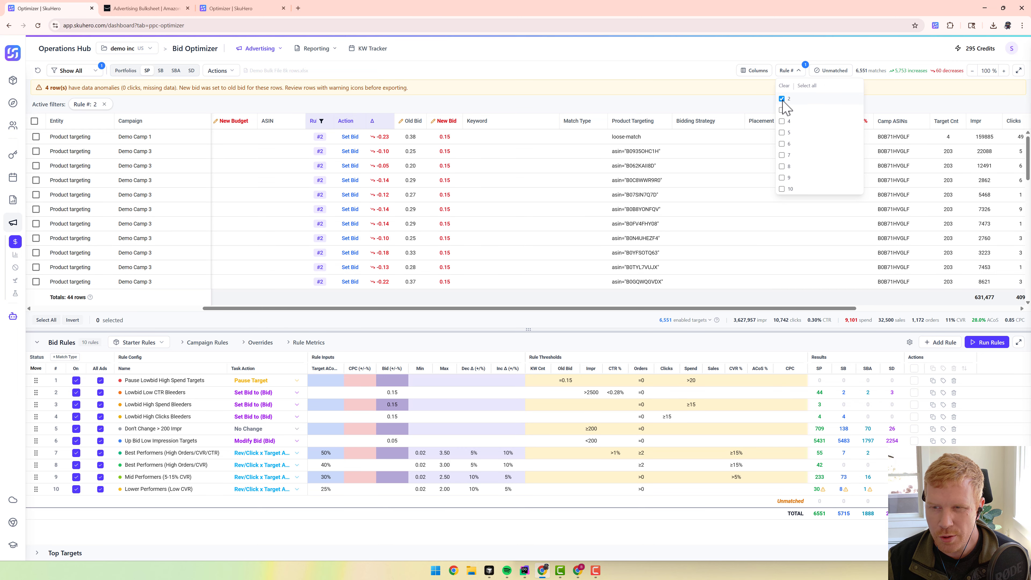
pyautogui.click(803, 192)
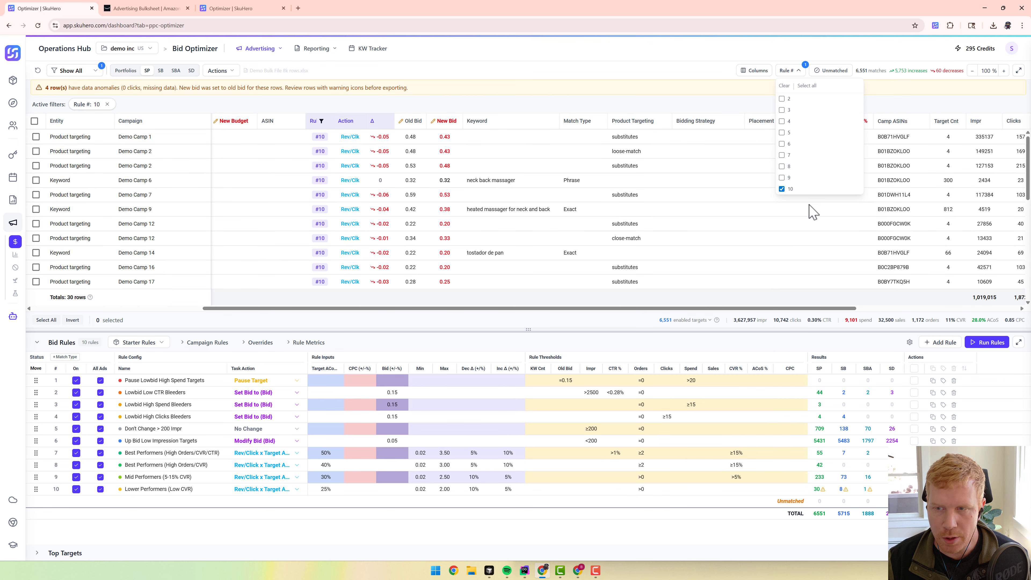
pyautogui.click(759, 107)
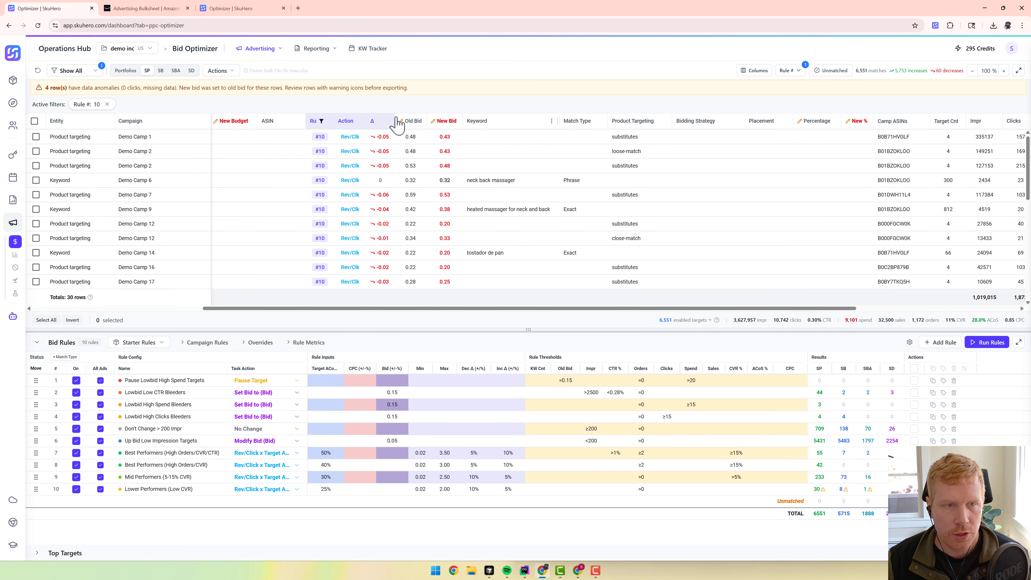
pyautogui.scroll(-6, 481, 209)
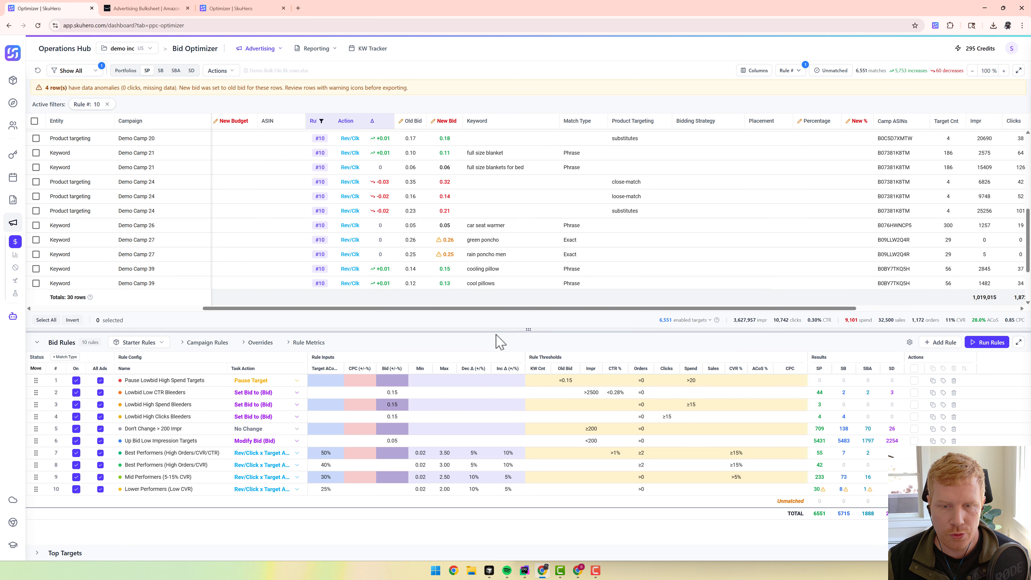
# - Compare the old and new bids of the rule 10 targets with their performance metrics, and clear the rule filter
pyautogui.moveTo(507, 309); pyautogui.dragTo(667, 317)
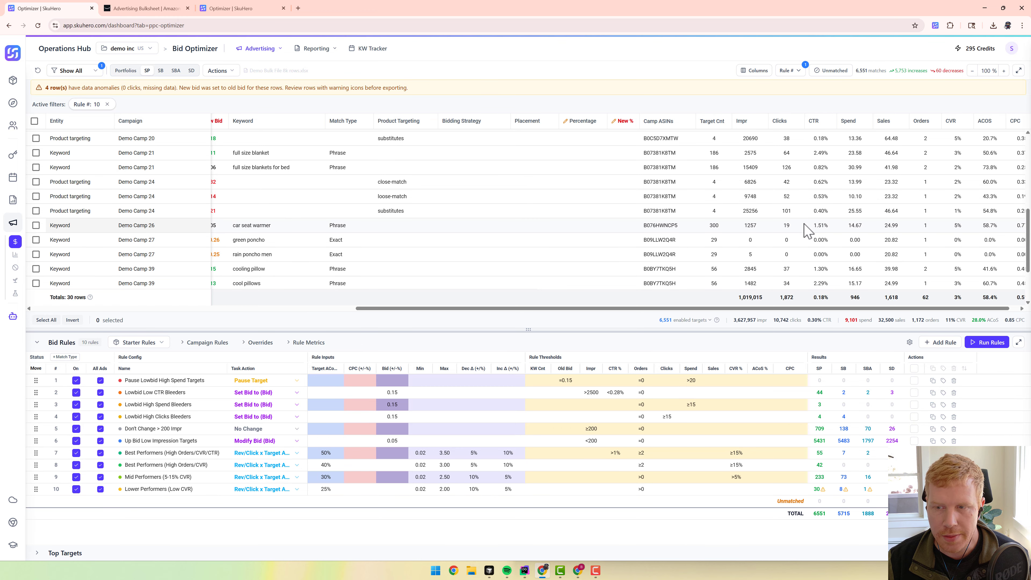
pyautogui.moveTo(514, 309); pyautogui.dragTo(367, 309)
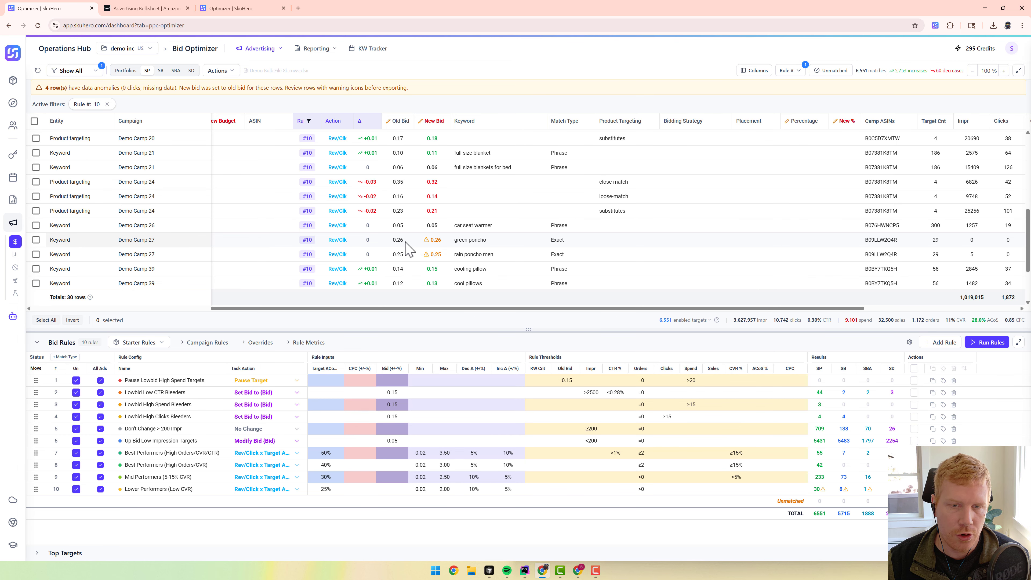
pyautogui.moveTo(398, 240); pyautogui.dragTo(406, 244)
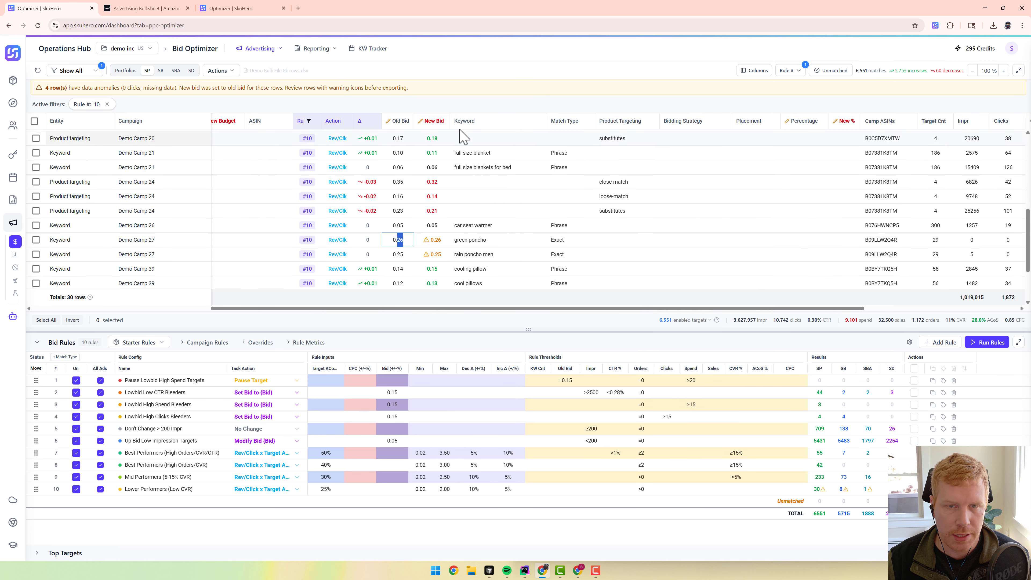
pyautogui.click(460, 101)
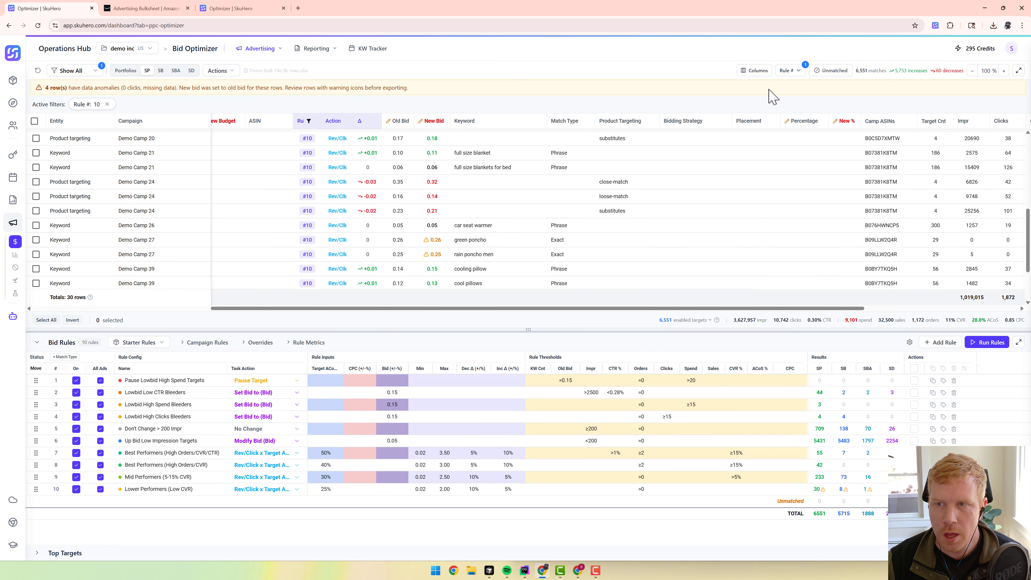
pyautogui.click(798, 72)
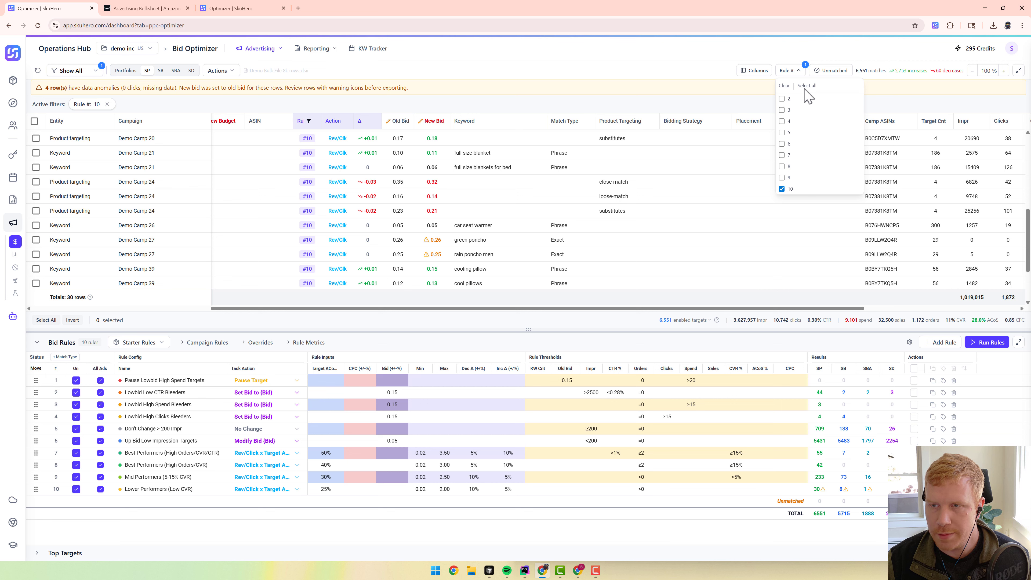
pyautogui.click(783, 86)
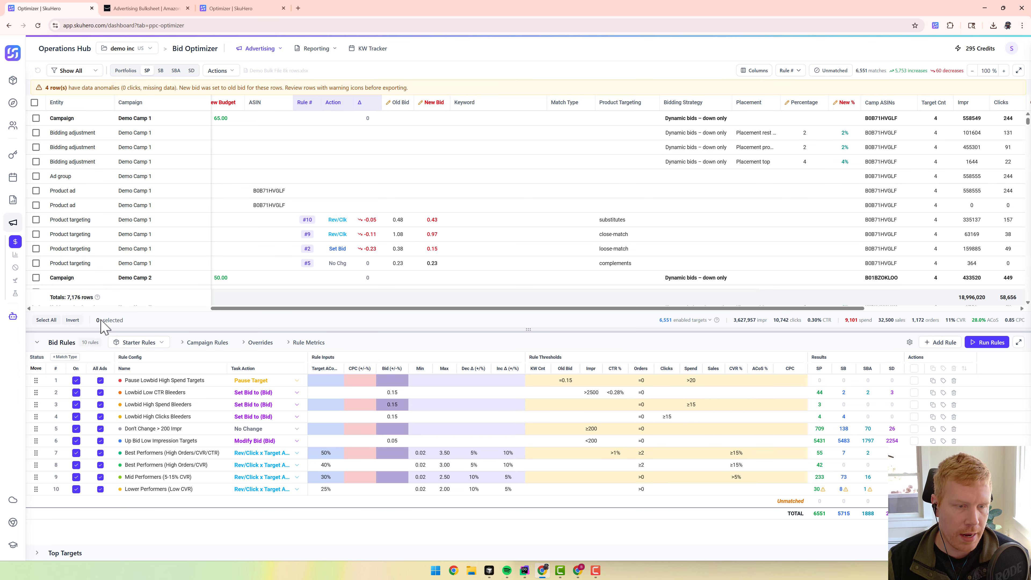
# - Check the bulk actions offered for the Placement top bidding adjustment and ad group rows of Demo Camp 1, and deselect both rows
pyautogui.click(35, 162)
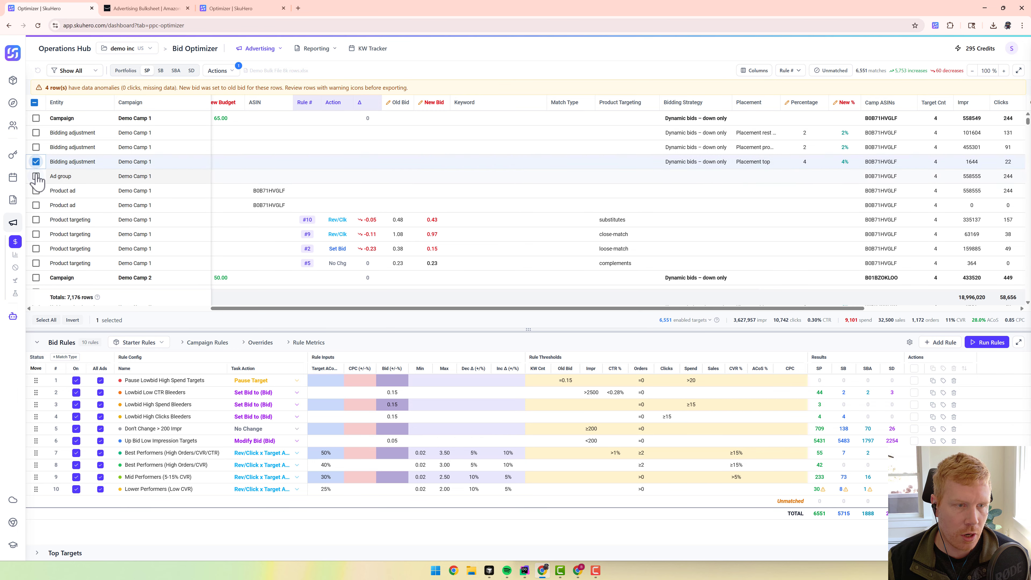
pyautogui.click(35, 177)
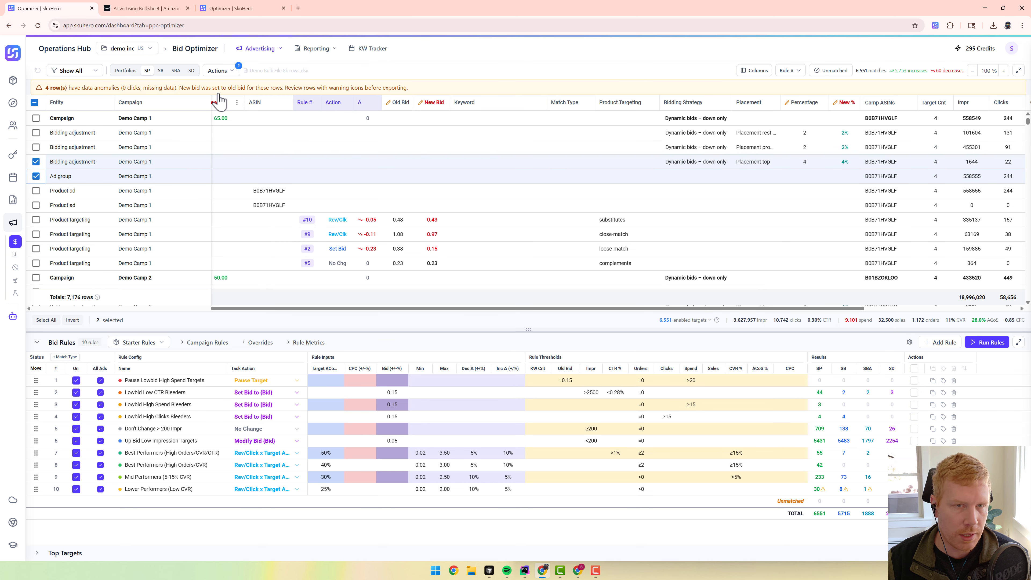
pyautogui.click(228, 72)
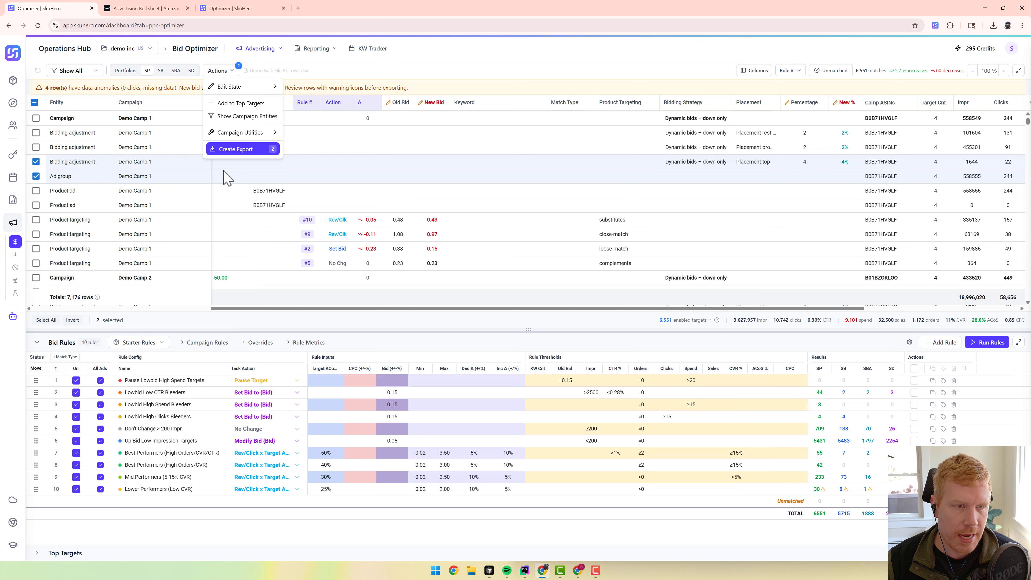
pyautogui.click(35, 164)
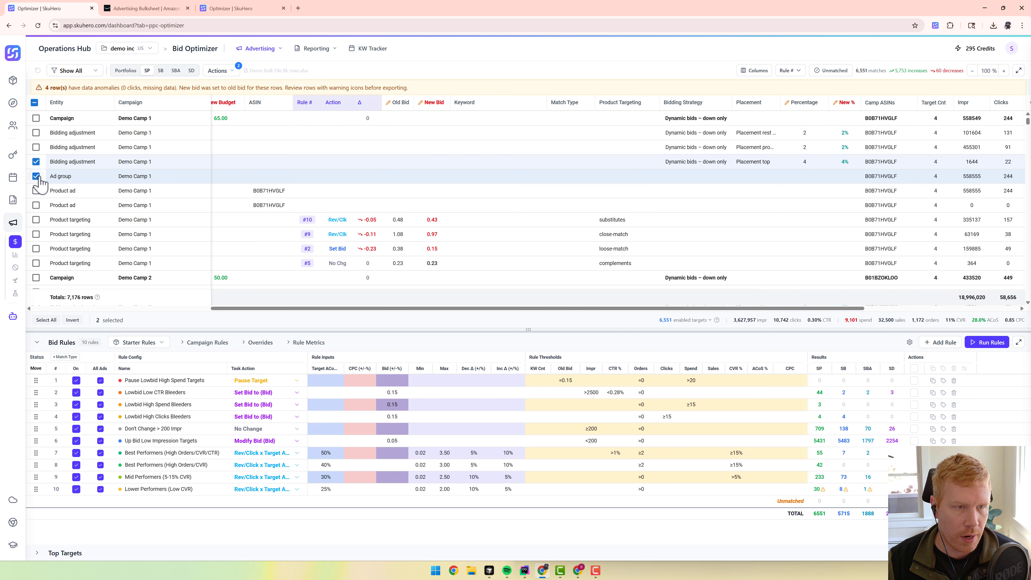
pyautogui.click(36, 161)
pyautogui.click(53, 179)
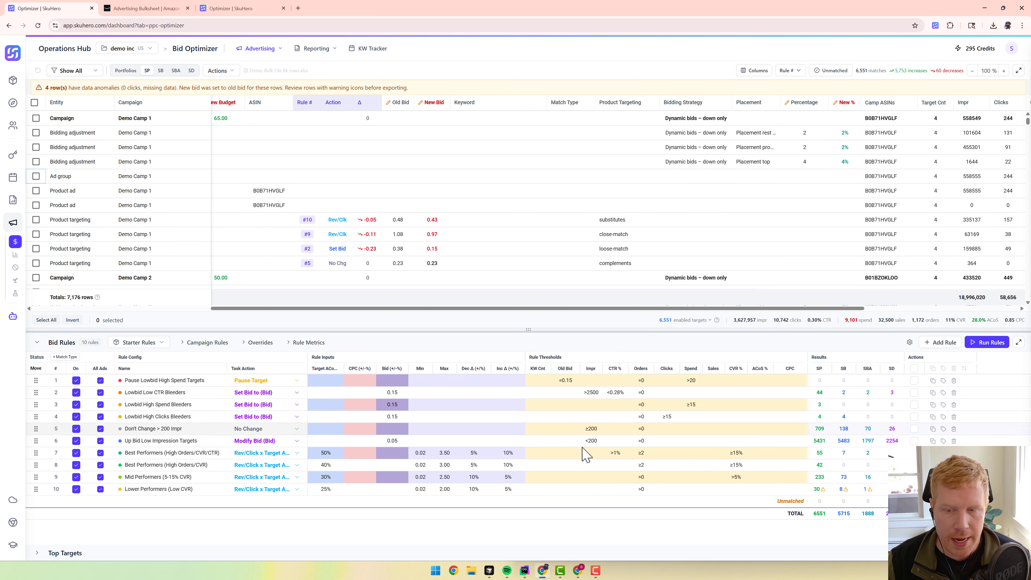
# - Show the SB rows, export the SP, SB, SBA and SD sheets with rule changes applied despite the anomalies, and save the workbook in New Training
pyautogui.click(162, 71)
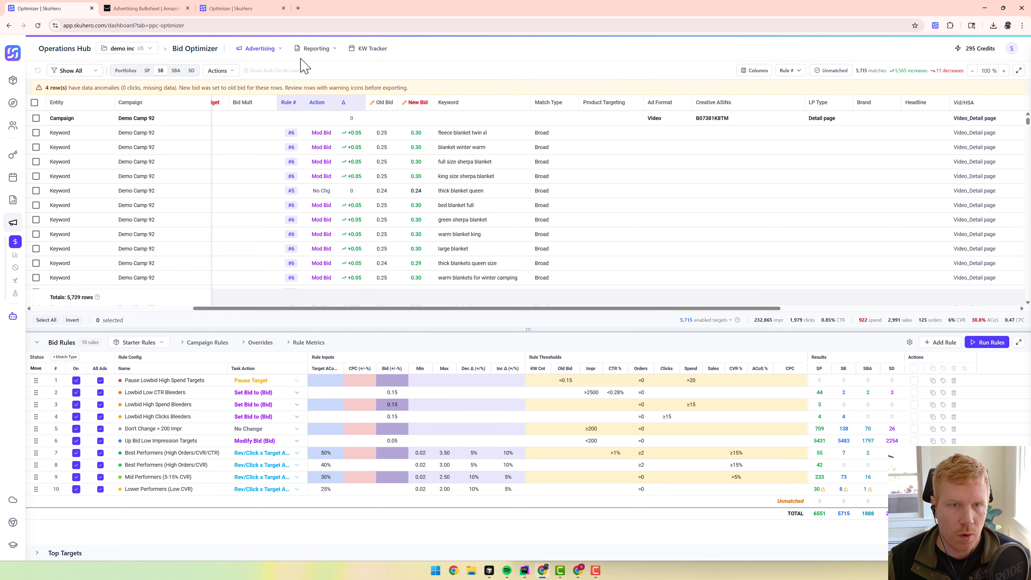
pyautogui.click(234, 71)
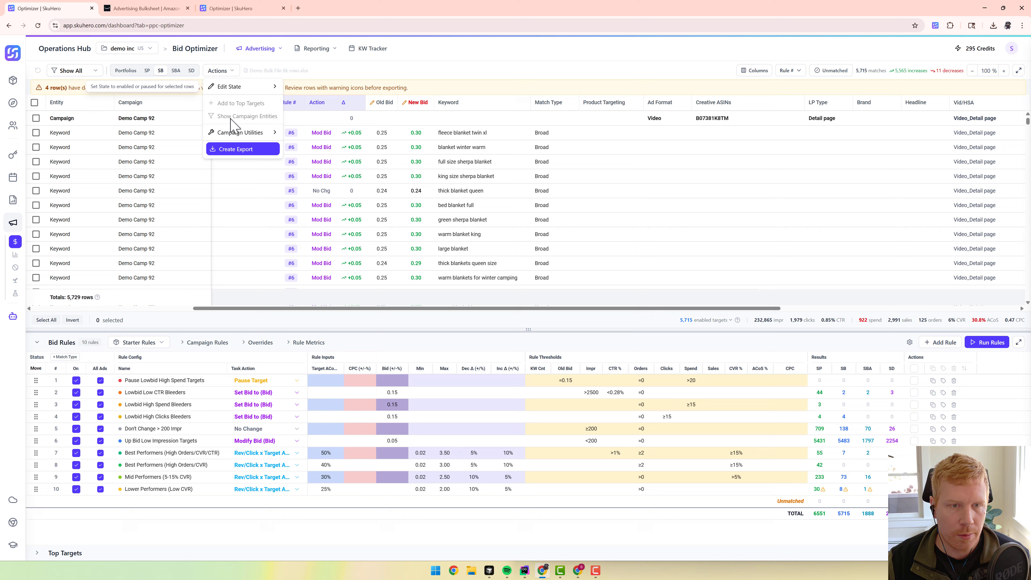
pyautogui.click(234, 151)
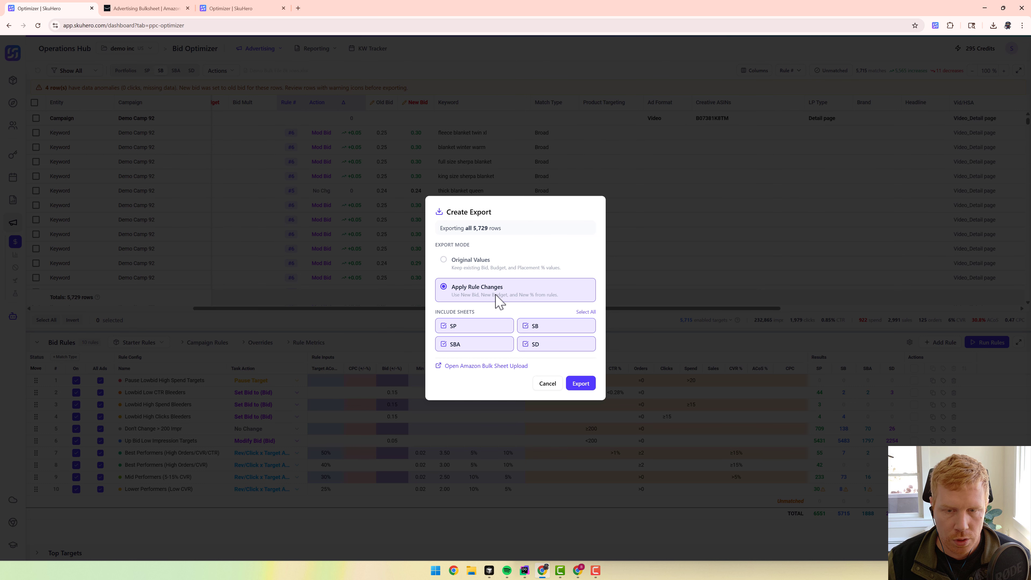
pyautogui.click(582, 385)
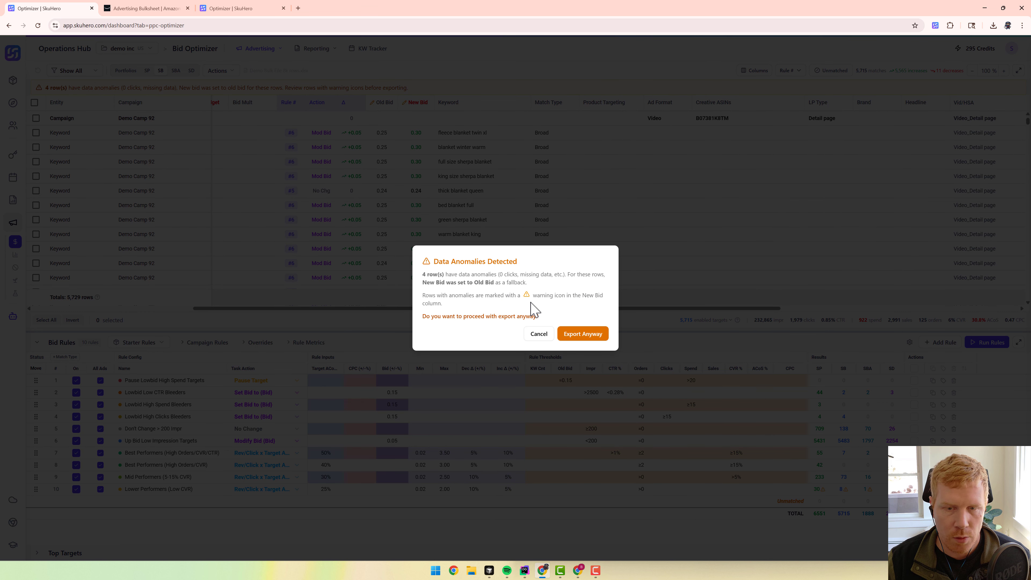
pyautogui.click(585, 336)
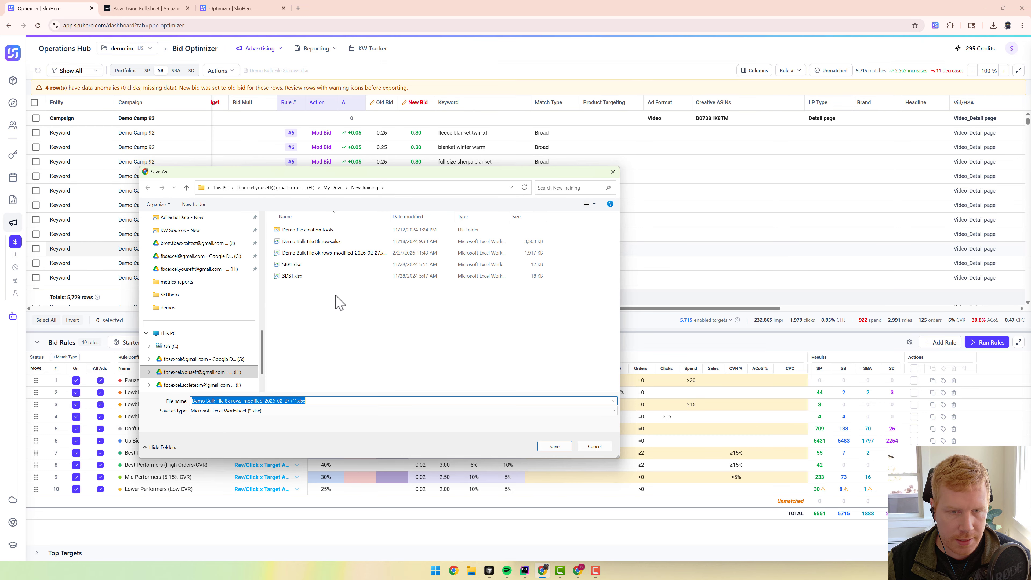
pyautogui.click(552, 447)
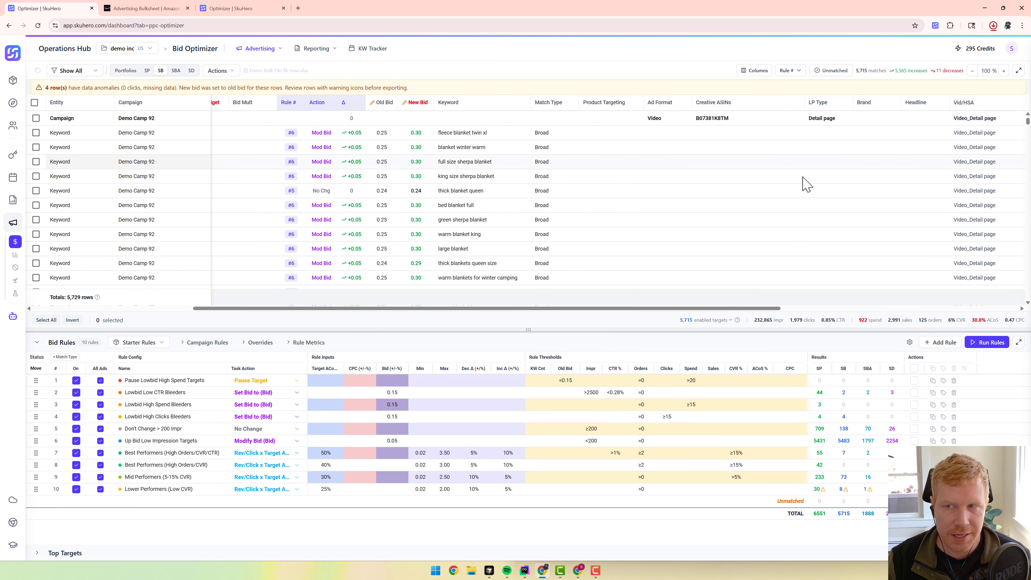
# - Open Amazon's Bulk operations page from the optimizer's File Manager and look for the modified bulk file to upload, closing the file chooser without selecting one
pyautogui.click(168, 11)
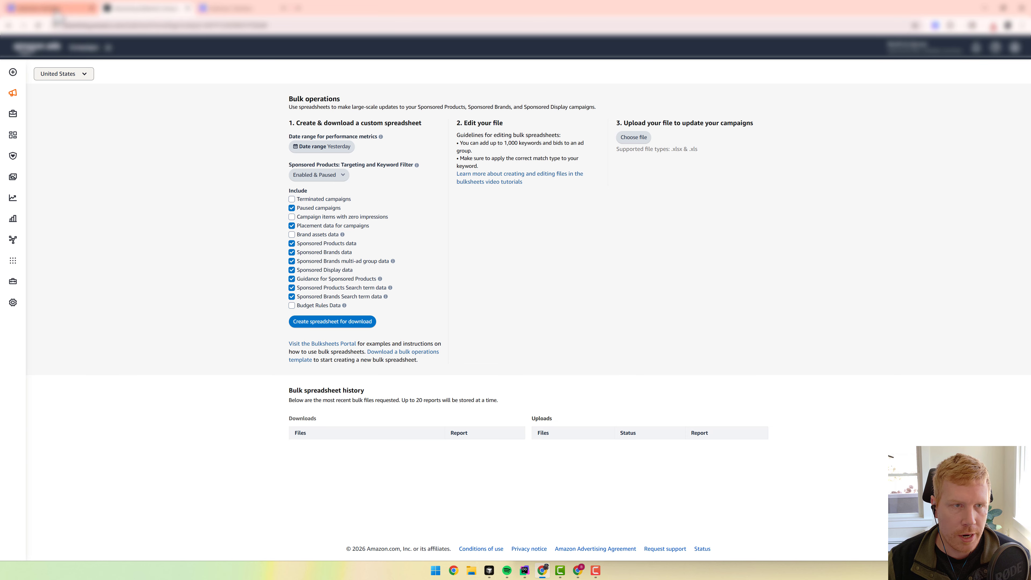
pyautogui.click(61, 8)
pyautogui.click(122, 51)
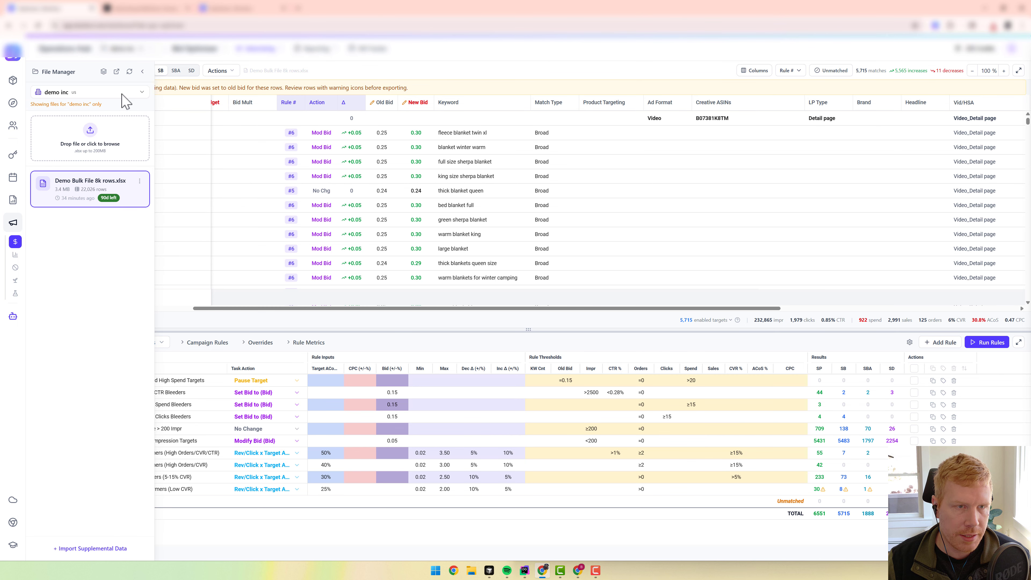
pyautogui.click(116, 72)
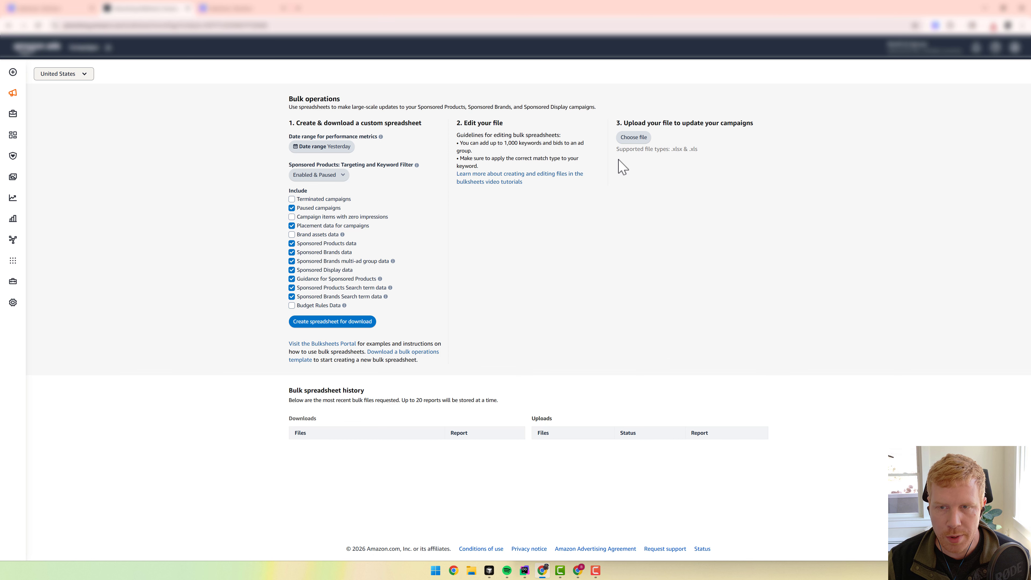
pyautogui.click(635, 139)
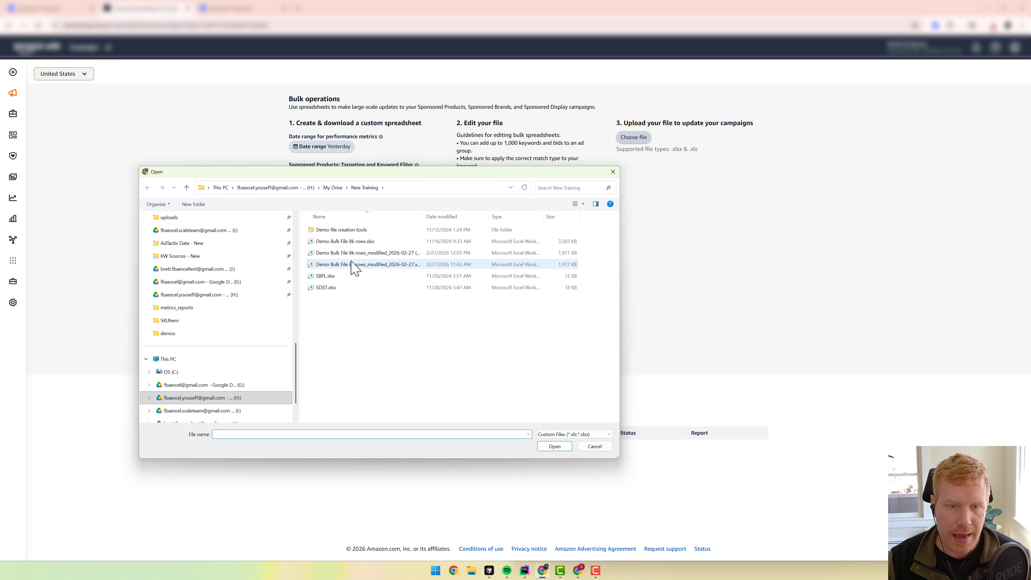
pyautogui.click(613, 172)
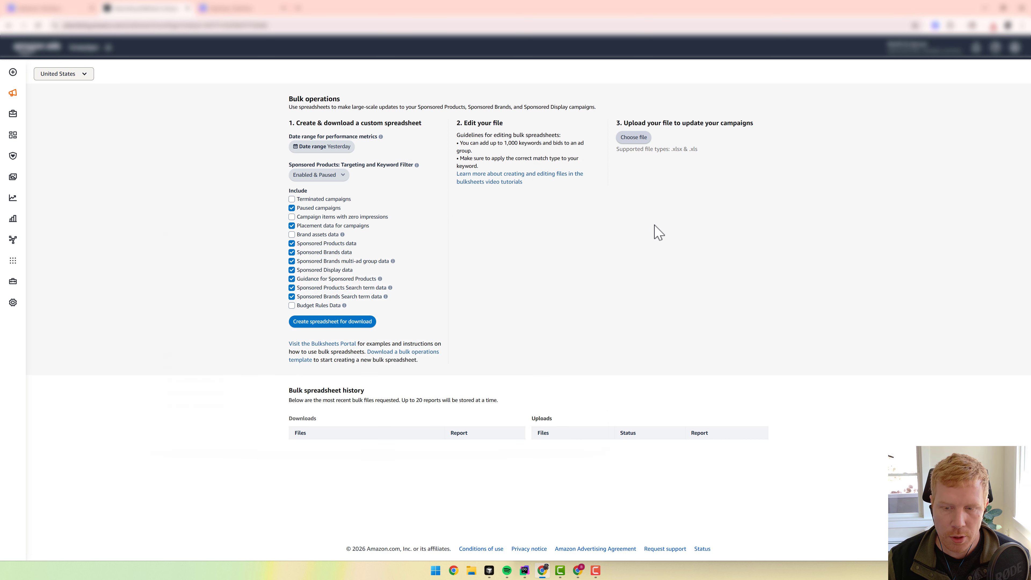